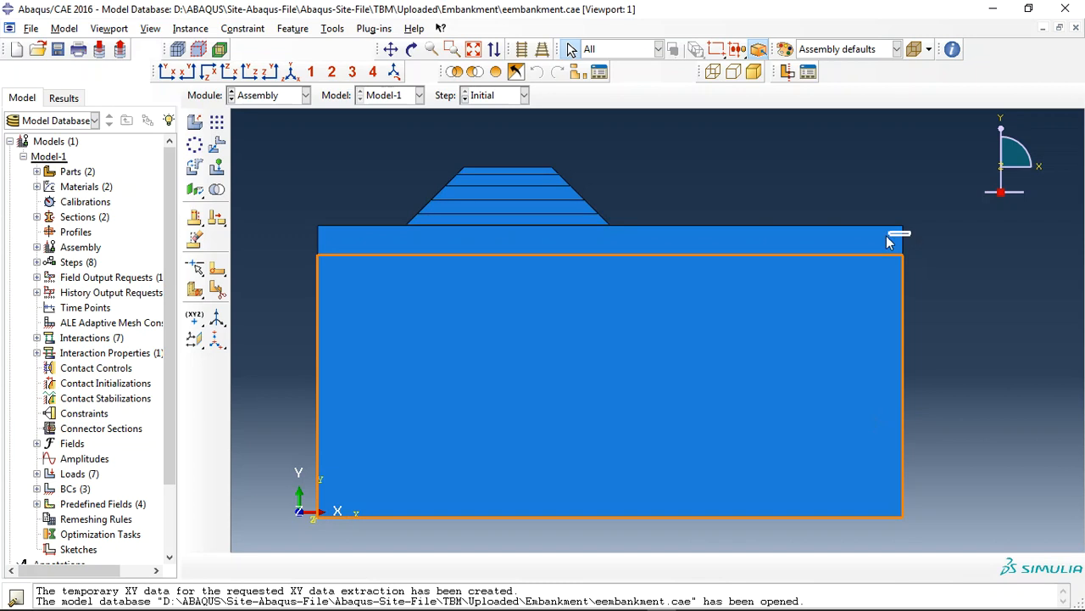
# - Examine the assembly's lower and upper soil layers and the stacked embankment lifts above them
pyautogui.moveTo(821, 312); pyautogui.dragTo(789, 308)
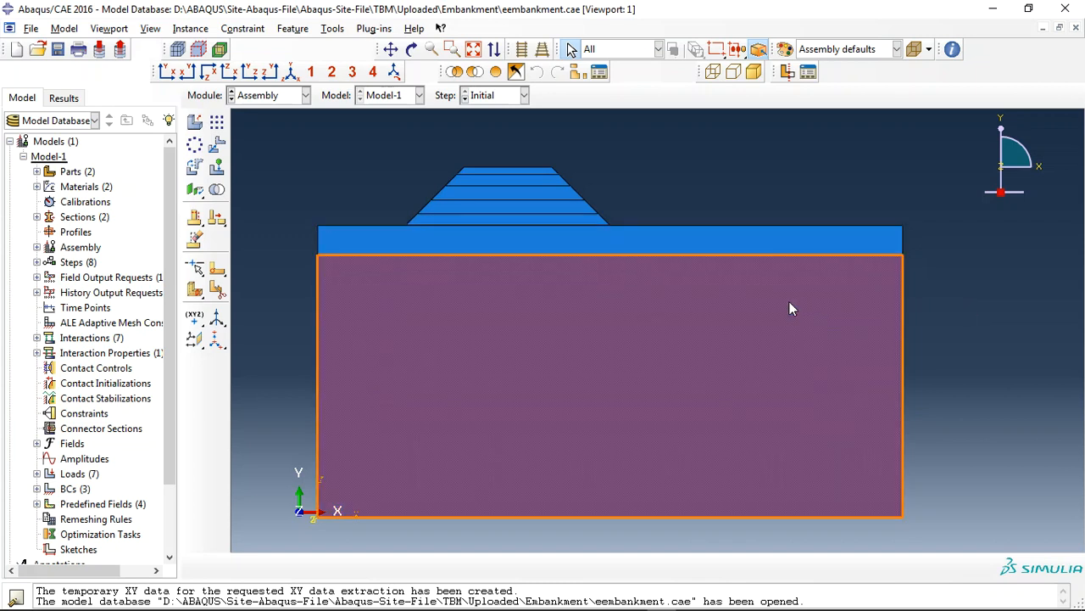
pyautogui.moveTo(408, 143); pyautogui.dragTo(610, 220)
pyautogui.click(344, 159)
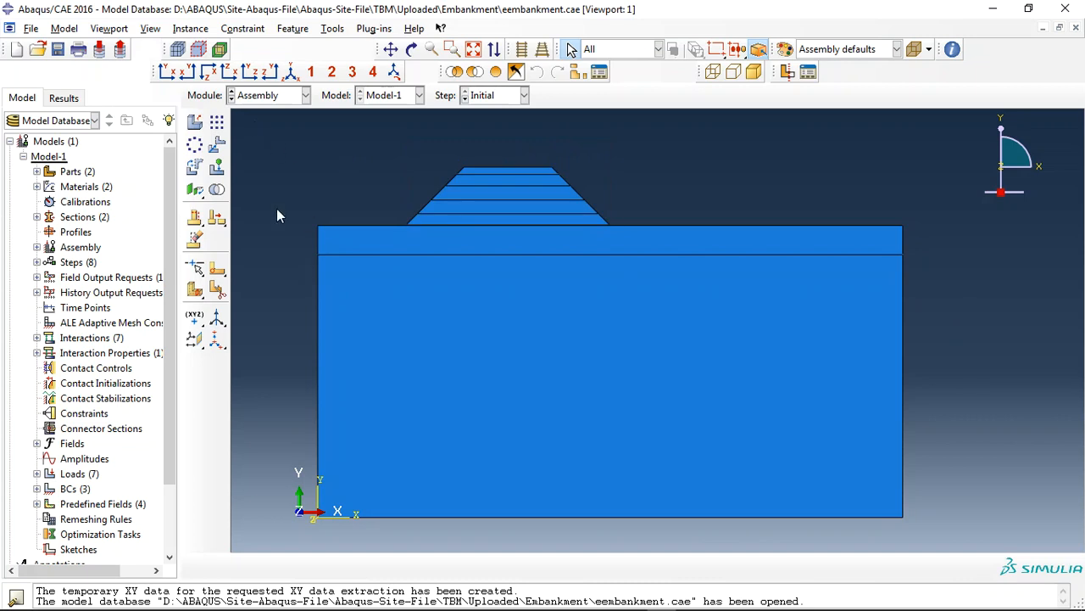
pyautogui.moveTo(343, 244); pyautogui.dragTo(258, 332)
pyautogui.moveTo(365, 343); pyautogui.dragTo(367, 344)
pyautogui.click(377, 341)
pyautogui.click(255, 140)
pyautogui.click(432, 222)
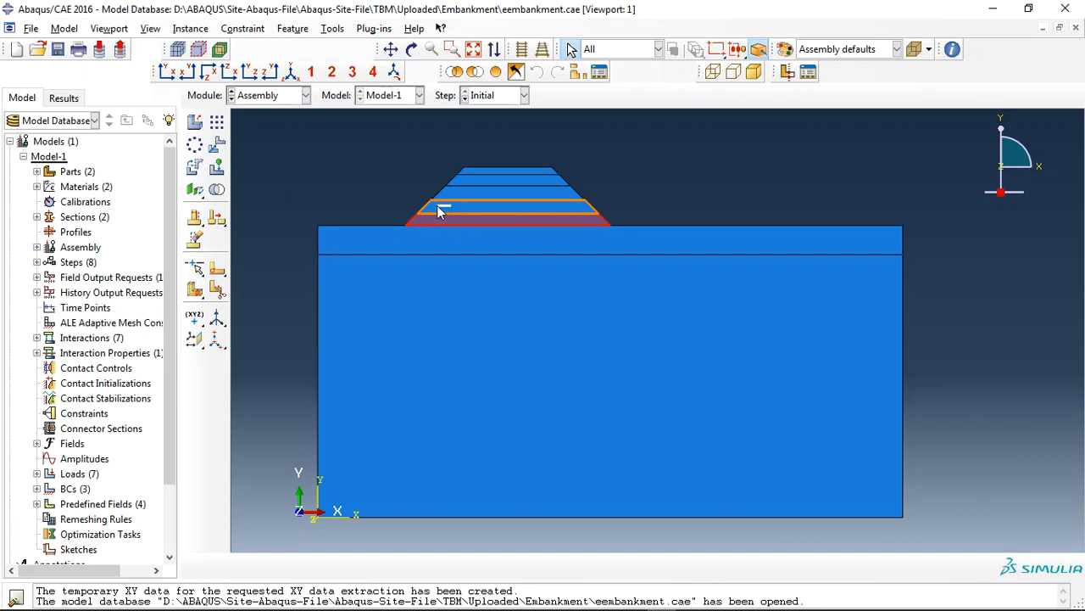
pyautogui.click(441, 206)
pyautogui.click(431, 195)
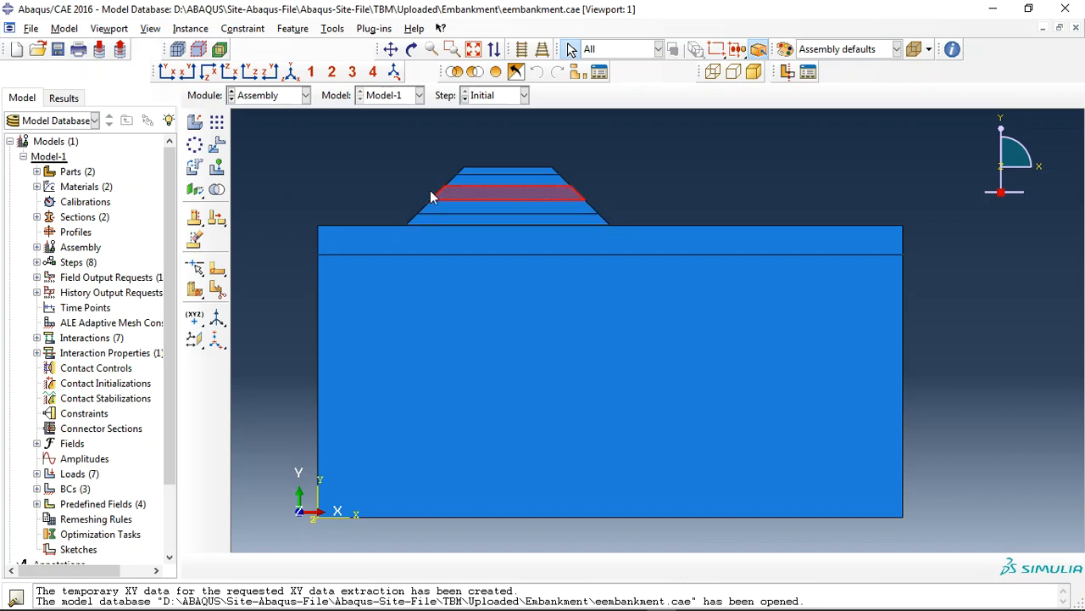
pyautogui.click(441, 179)
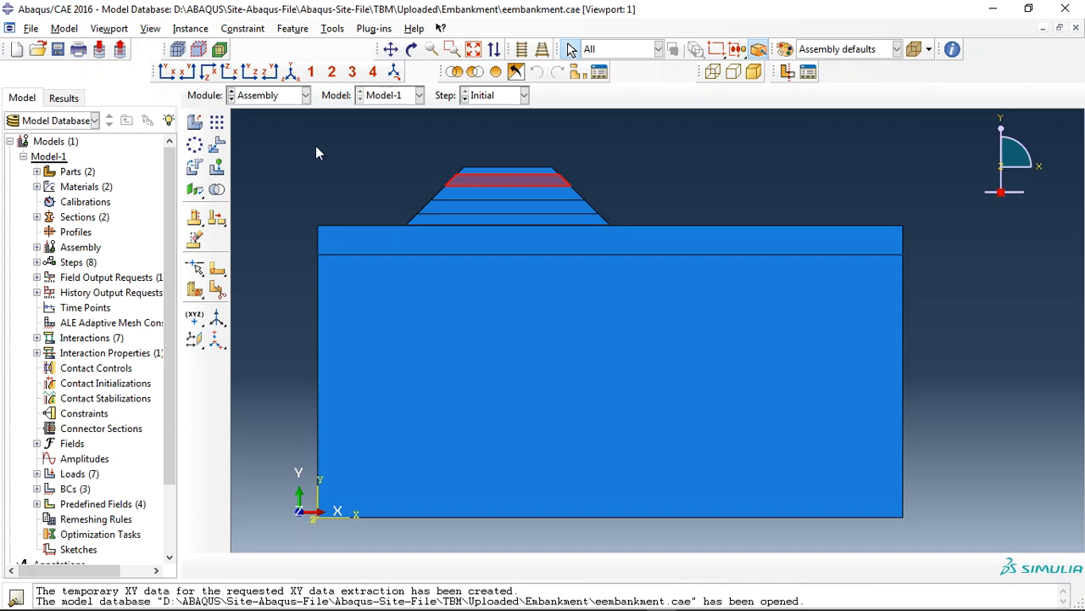
# - Switch to the Visualization module and display the Mises stress (S) contour of the Embarkment.odb results
pyautogui.click(281, 98)
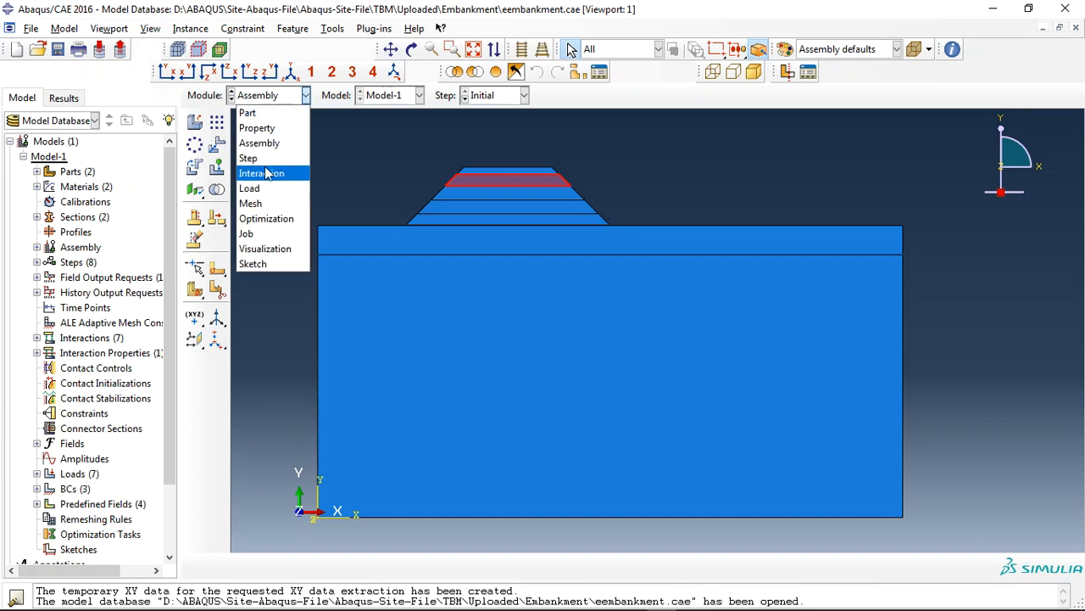
pyautogui.click(260, 248)
pyautogui.click(255, 48)
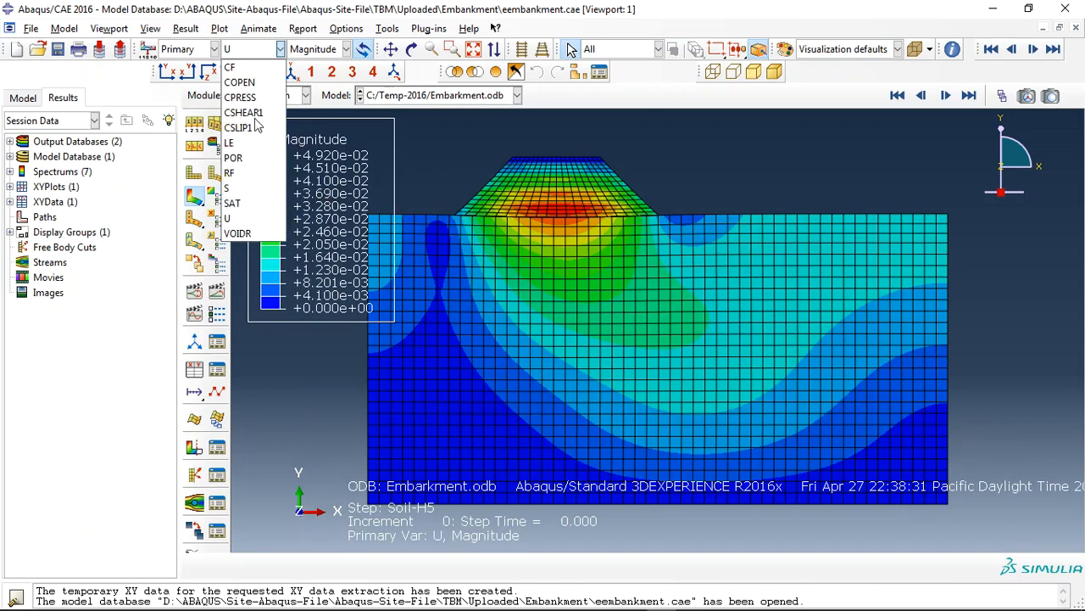
pyautogui.click(268, 194)
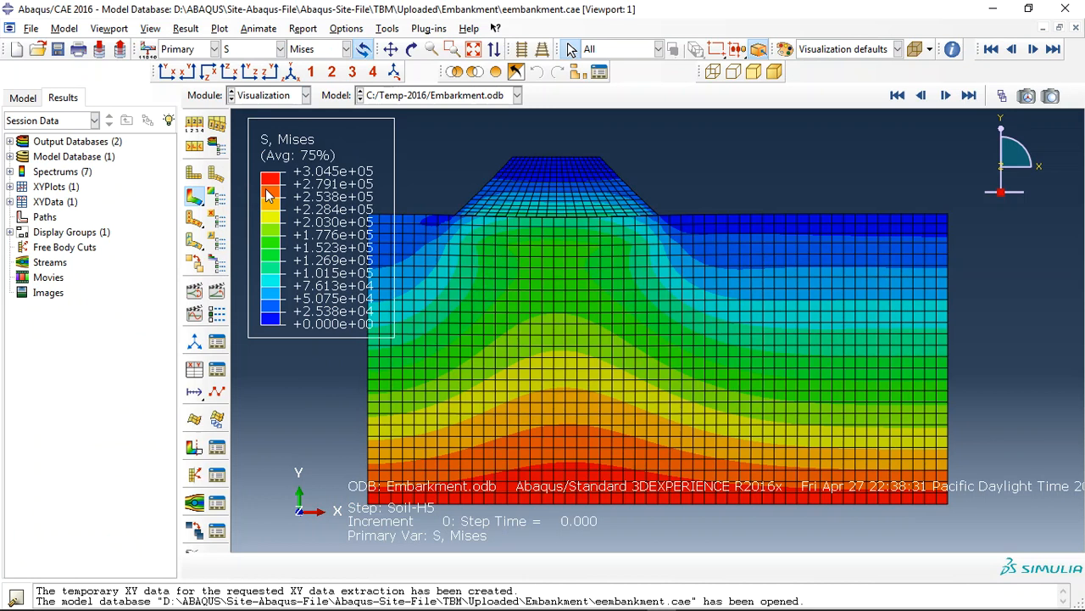
# - Play the time-history animation of the Mises stress contour through the embankment construction steps
pyautogui.click(195, 125)
pyautogui.click(43, 455)
pyautogui.click(217, 293)
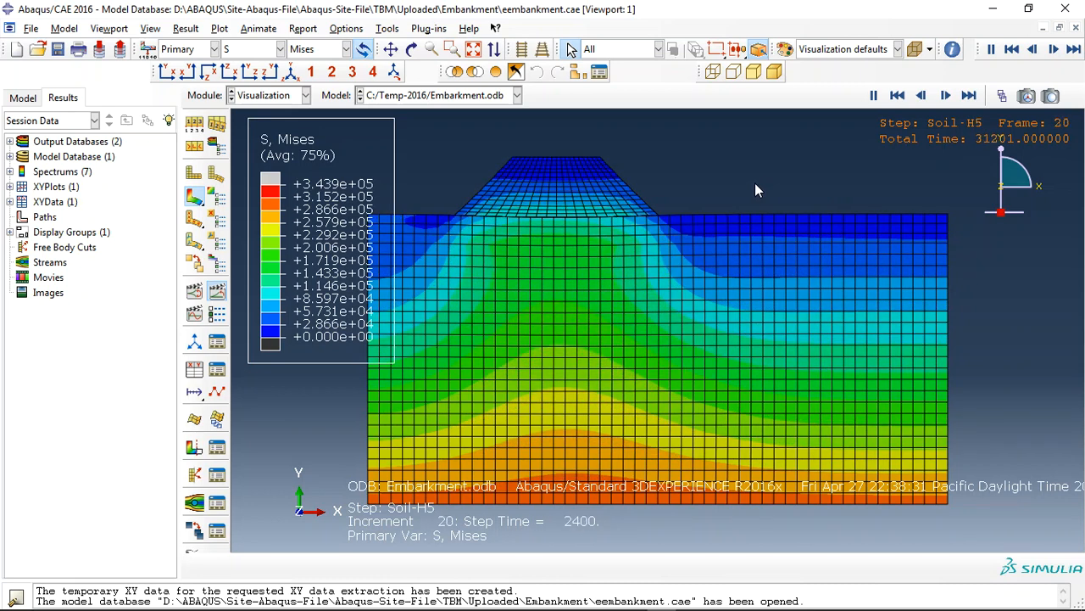
pyautogui.click(595, 170)
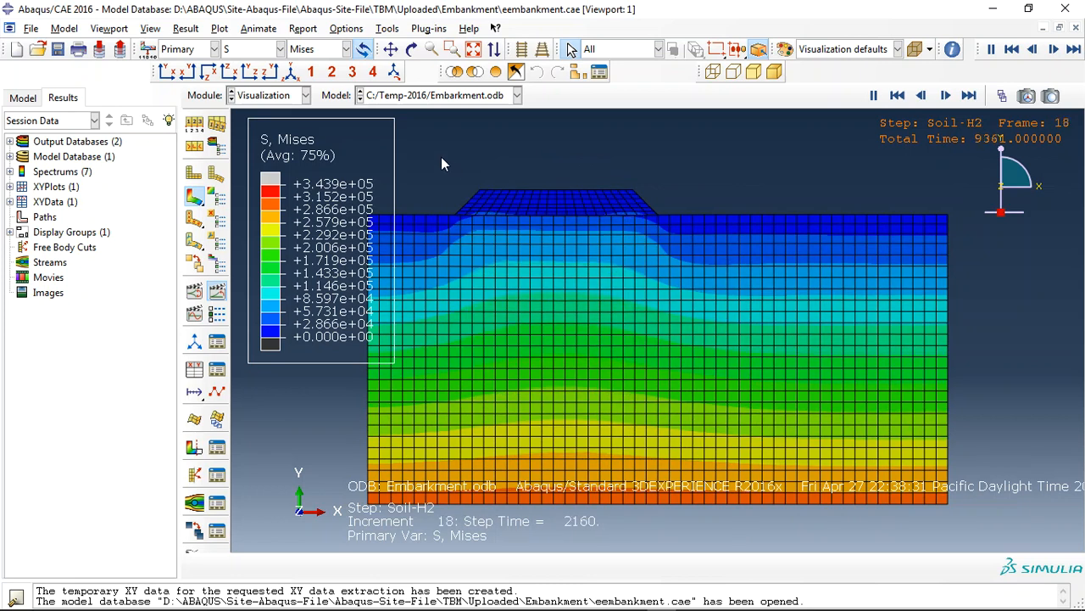
# - View the pore pressure (POR) contour and its time-history animation, followed by the displacement magnitude (U) contour
pyautogui.click(248, 50)
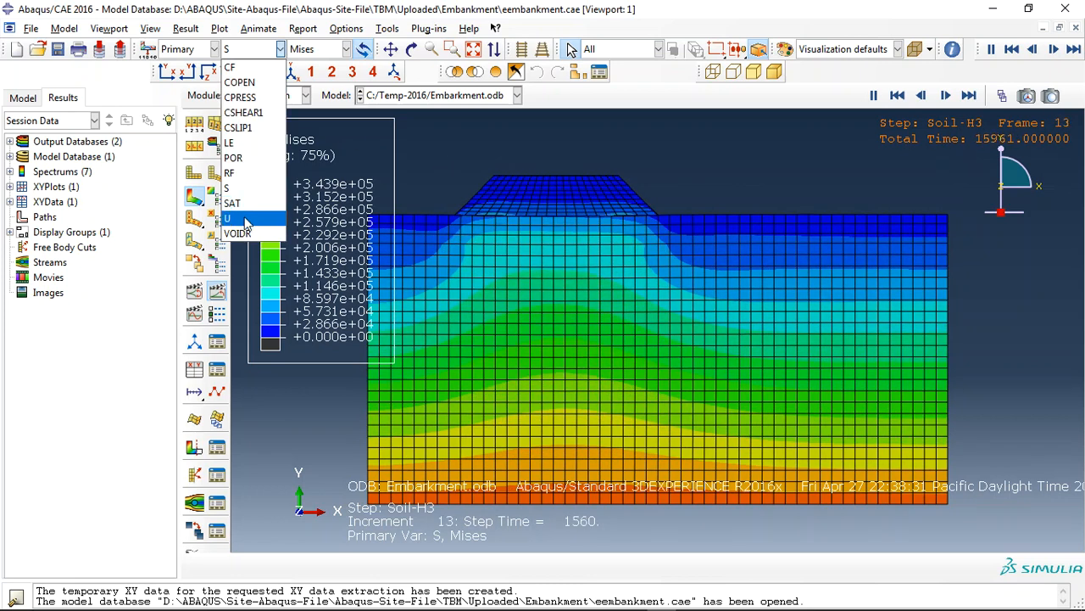
pyautogui.click(251, 159)
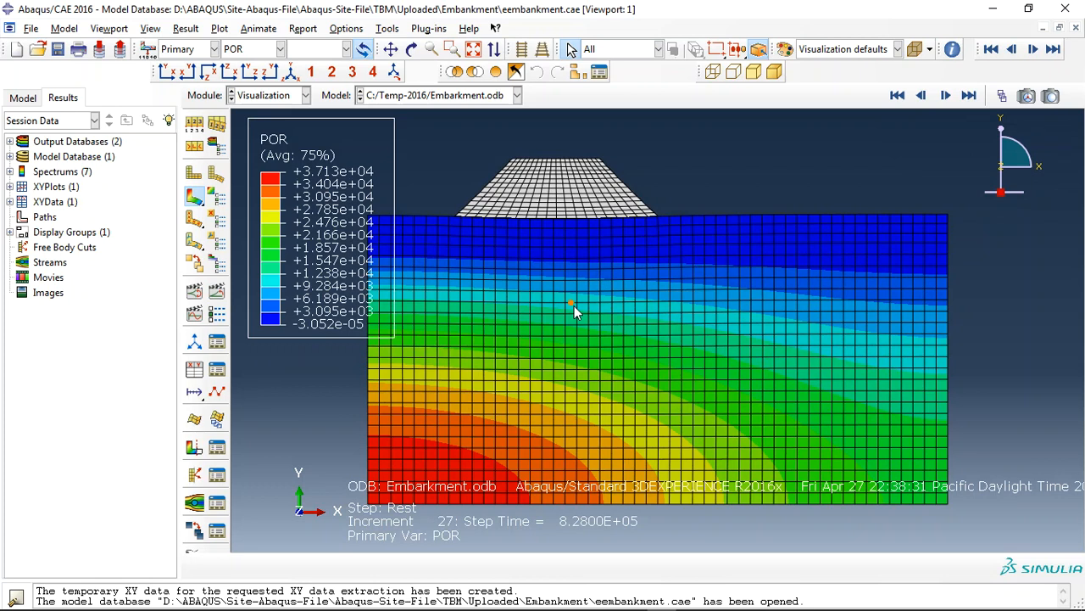
pyautogui.click(217, 294)
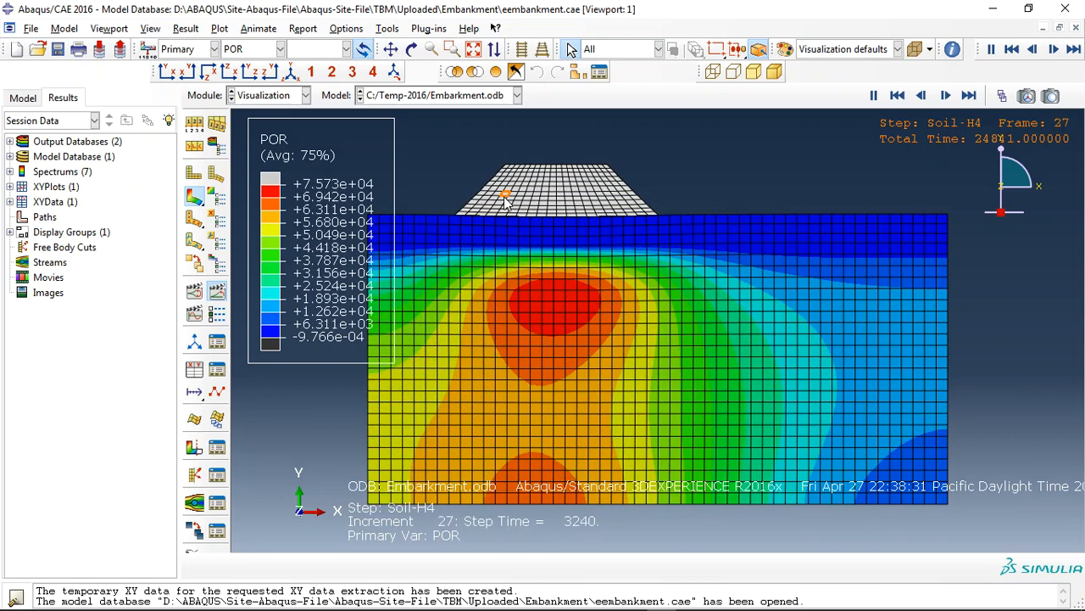
pyautogui.click(254, 49)
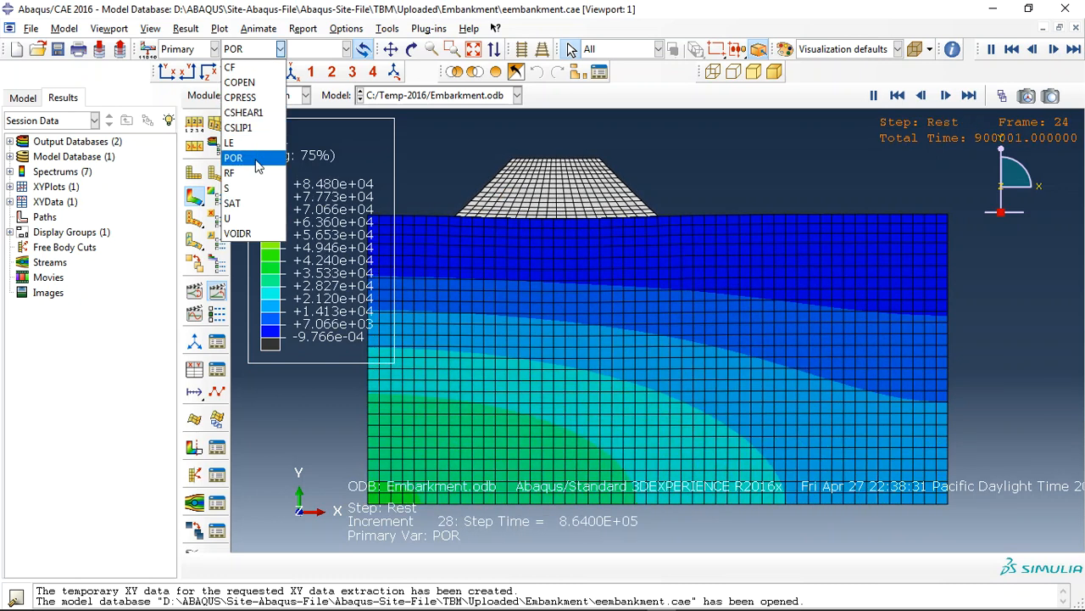
pyautogui.click(252, 222)
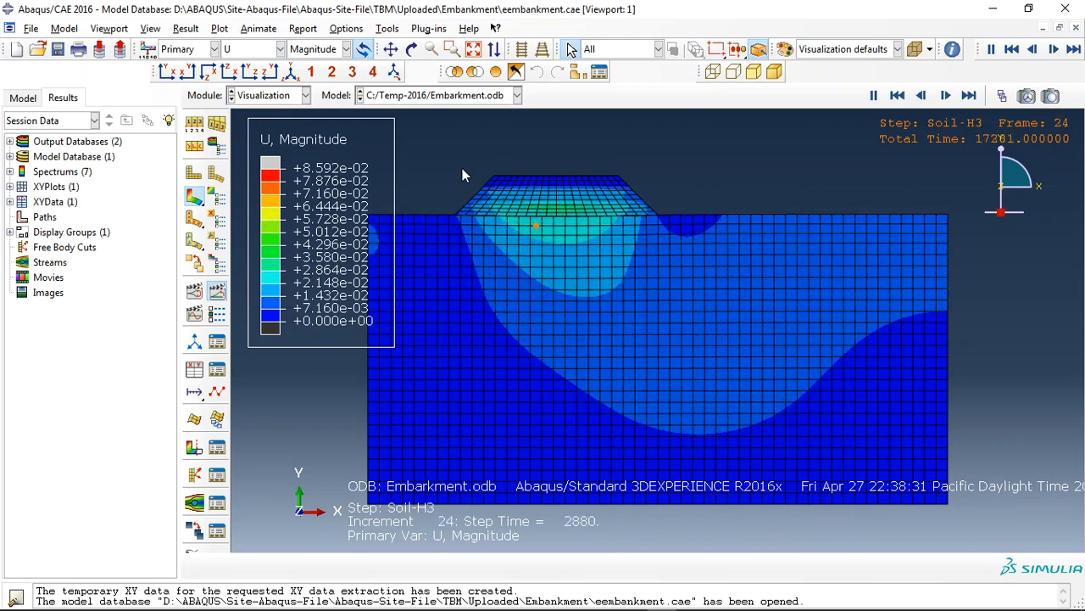
# - Extrude the displayed elements to a depth of 20 in the ODB display options and rotate the model into a 3D view
pyautogui.click(151, 28)
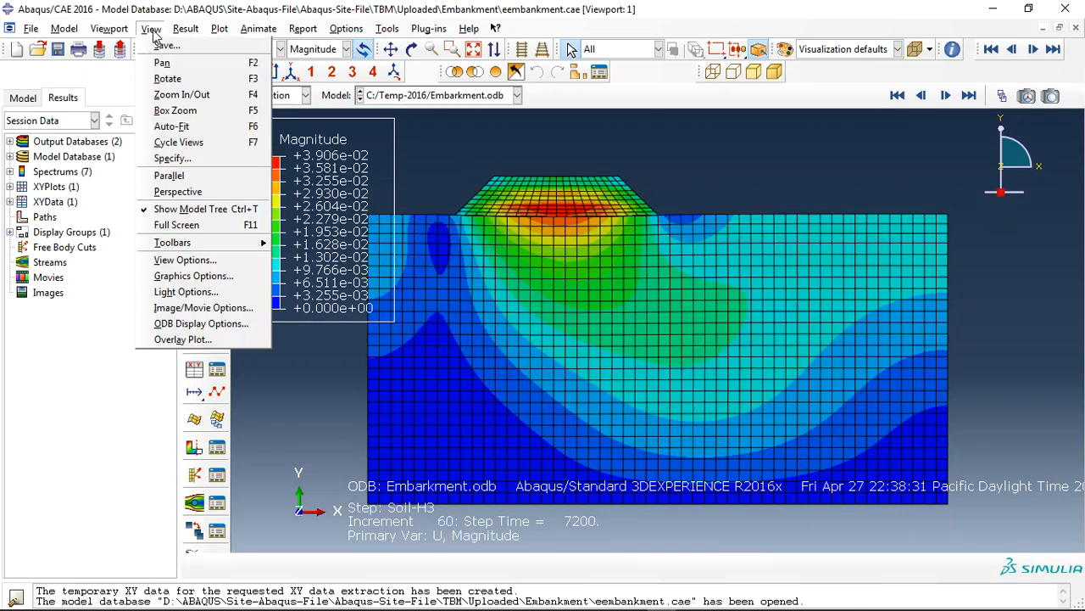
pyautogui.click(217, 324)
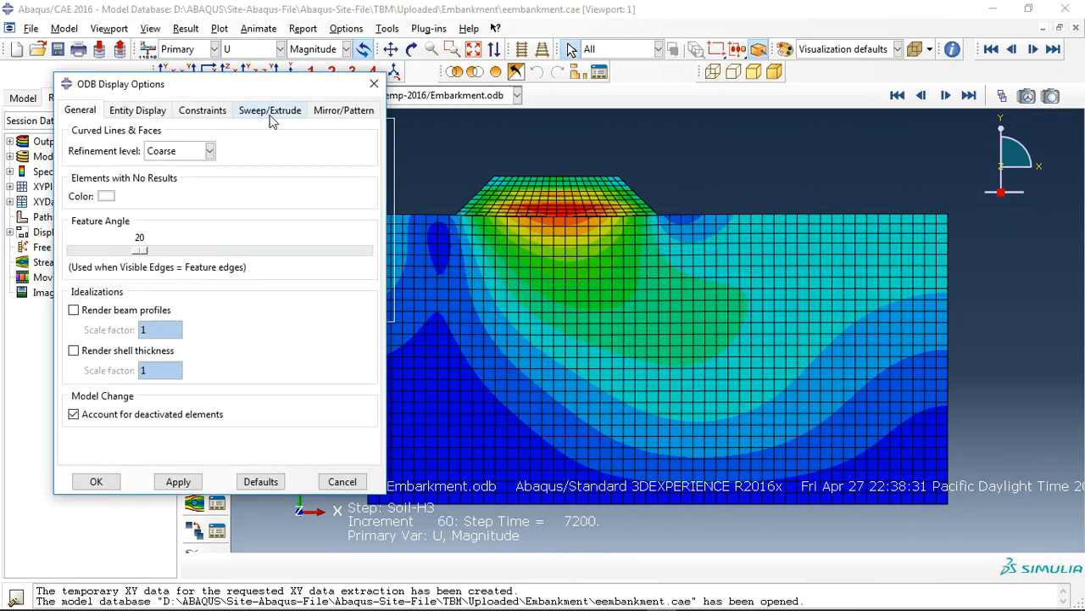
pyautogui.click(271, 111)
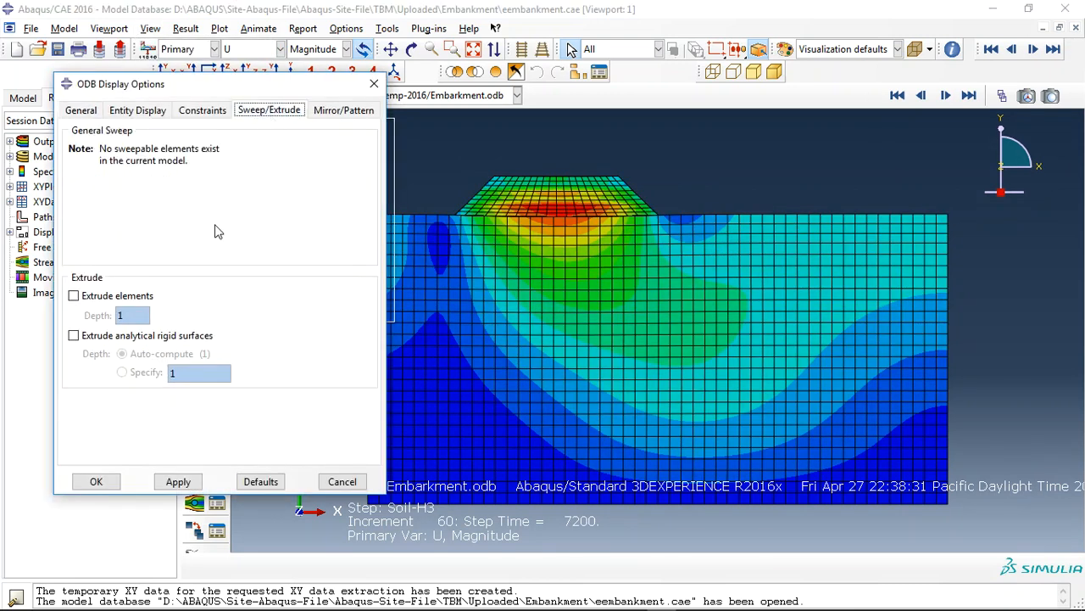
pyautogui.click(83, 299)
pyautogui.doubleClick(123, 315)
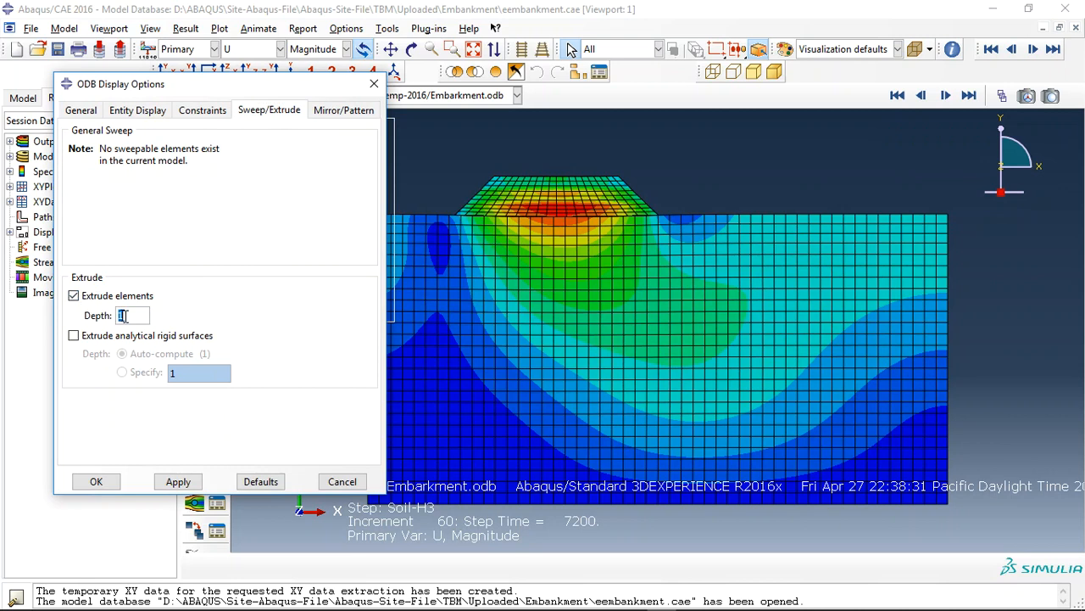
pyautogui.write('20')
pyautogui.click(178, 480)
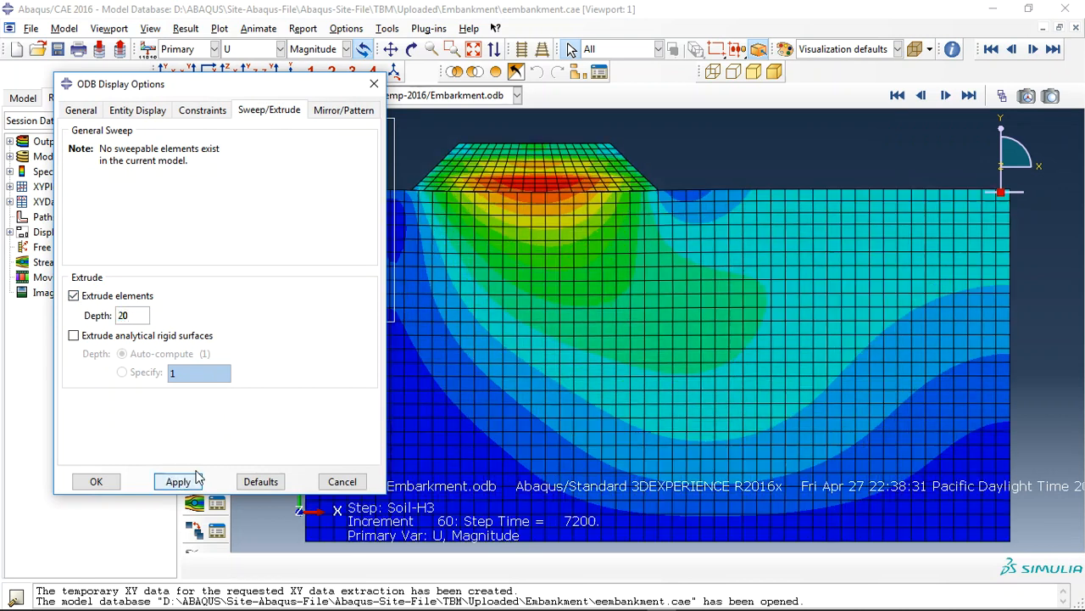
pyautogui.click(412, 50)
pyautogui.moveTo(594, 339); pyautogui.dragTo(594, 390)
pyautogui.press('Escape')
pyautogui.click(96, 480)
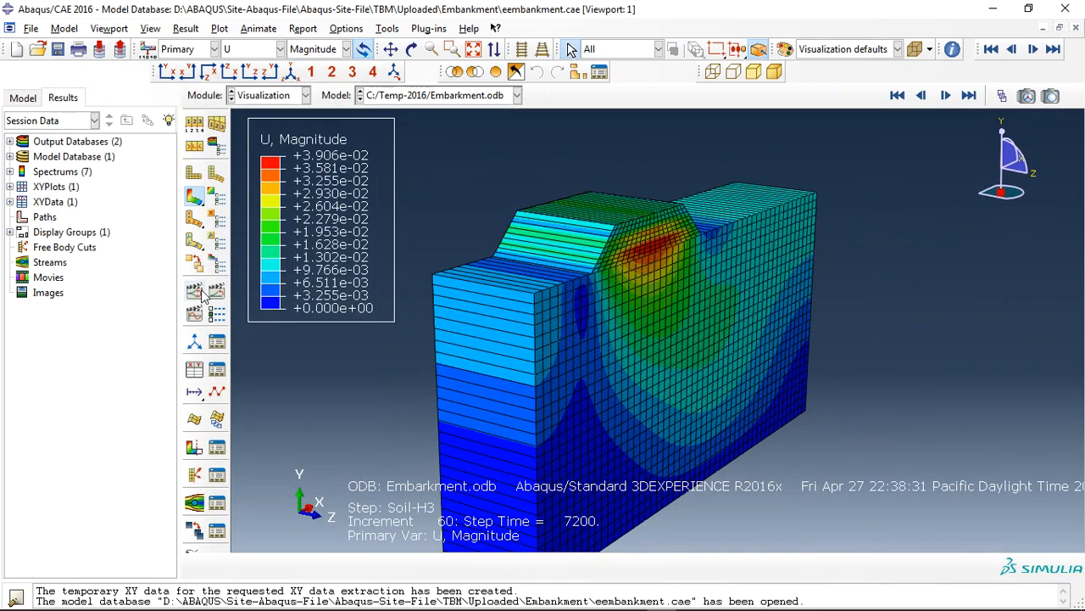
# - Animate the extruded model's time history and change the contour to logarithmic strain (LE)
pyautogui.click(217, 291)
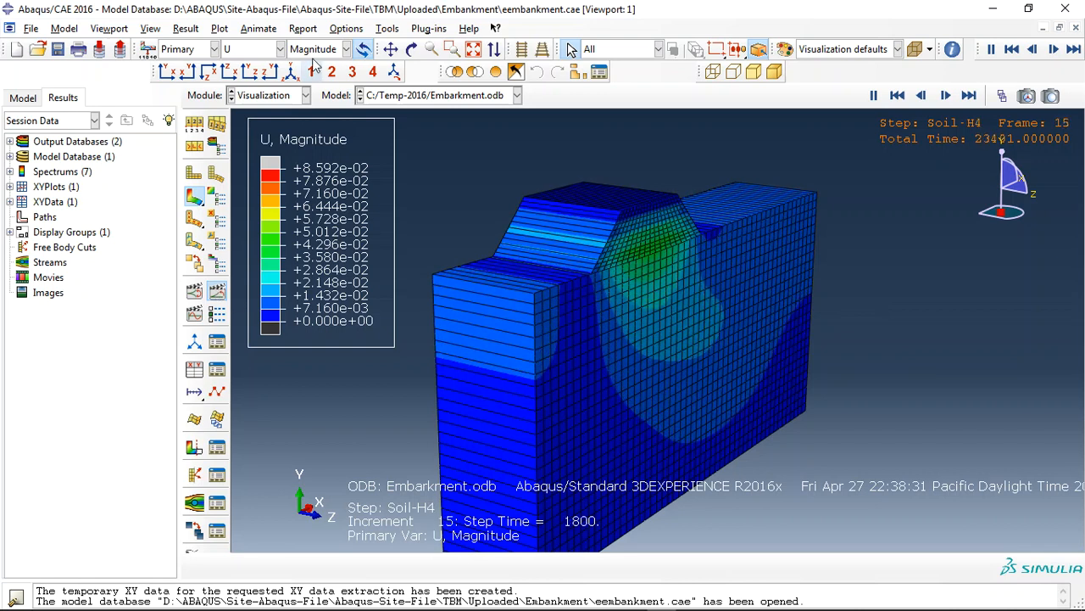
pyautogui.click(279, 49)
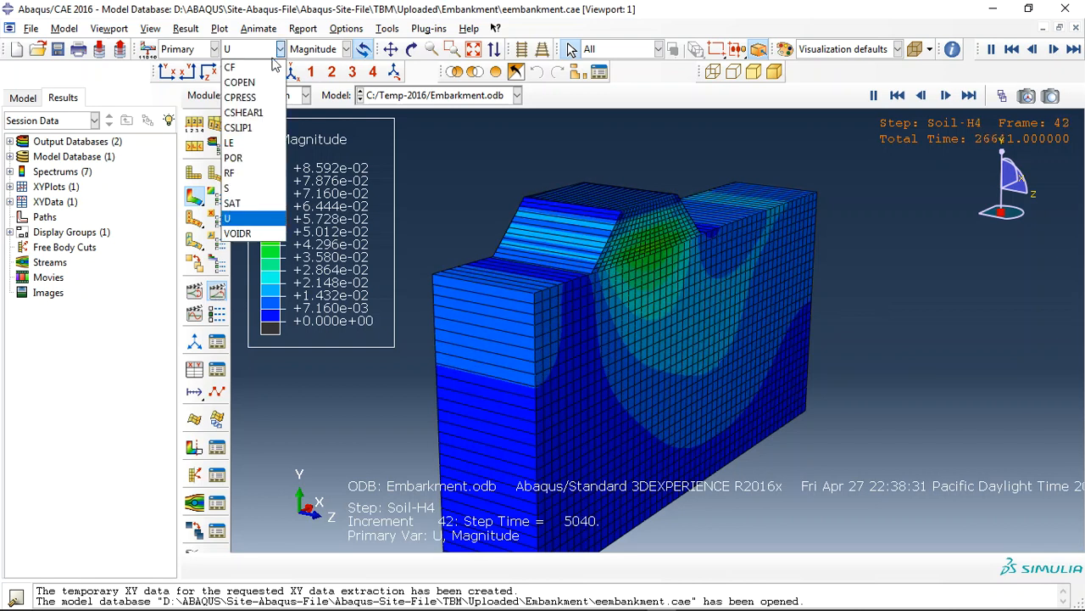
pyautogui.click(252, 149)
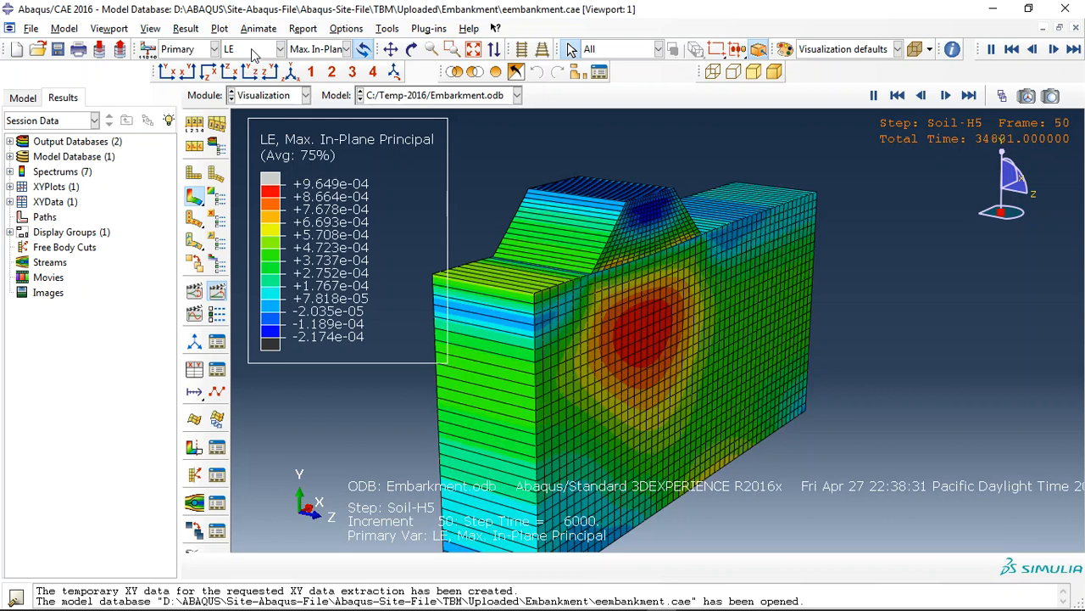
# - Change the animated contour to pore pressure (POR) and stop the time-history animation
pyautogui.click(255, 49)
pyautogui.click(247, 165)
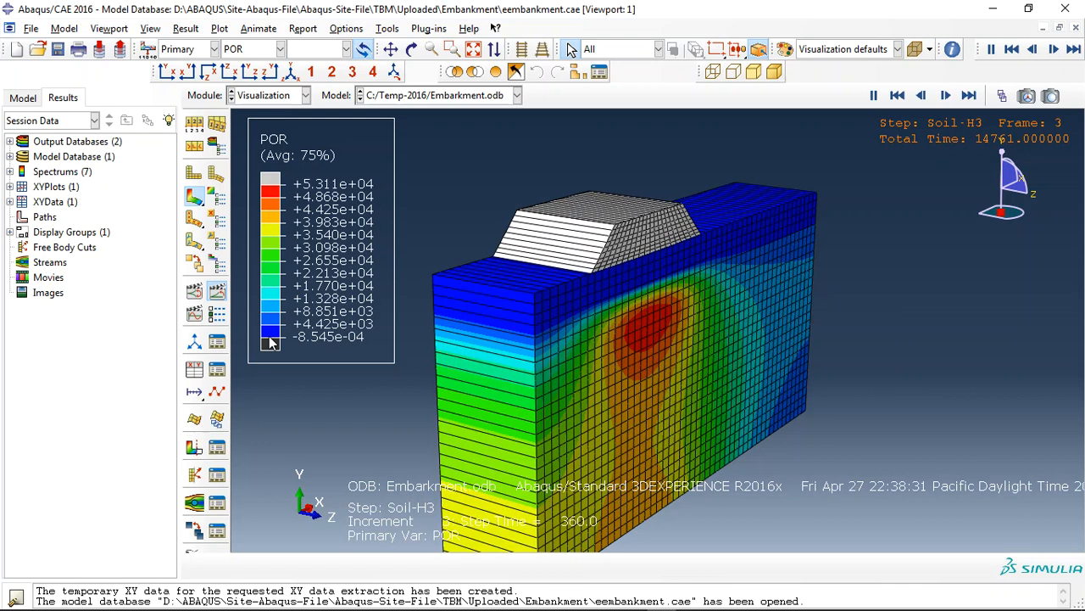
pyautogui.click(219, 292)
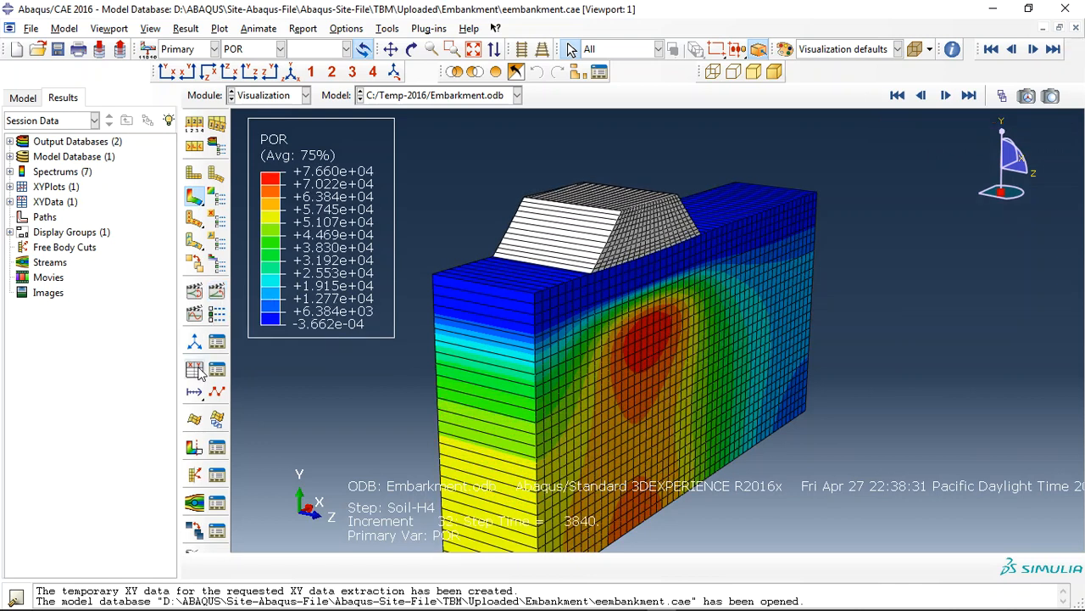
# - Start XY data extraction from the ODB field output with only unique nodal pore pressure (POR) as the variable
pyautogui.click(196, 371)
pyautogui.click(46, 404)
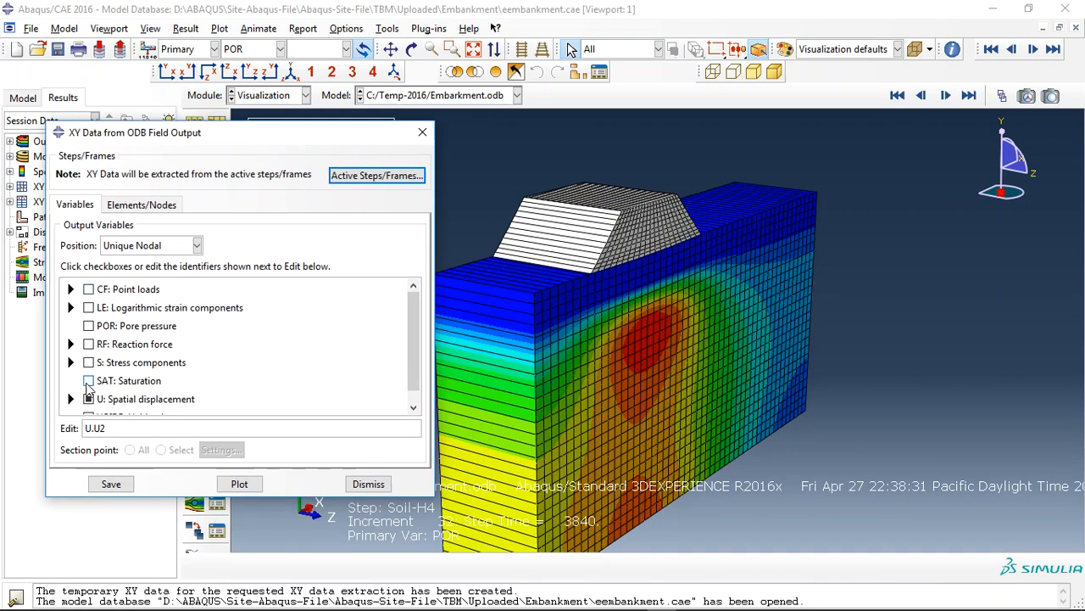
pyautogui.click(89, 399)
pyautogui.click(89, 327)
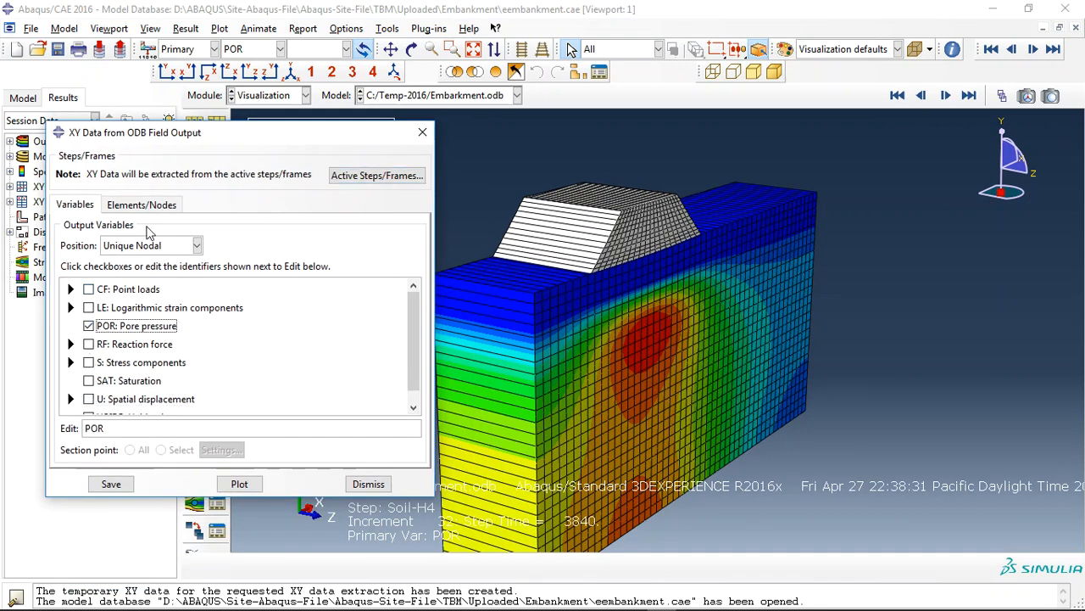
# - Pick one node on the front face beneath the embankment in the viewport as the extraction location
pyautogui.click(141, 205)
pyautogui.click(190, 248)
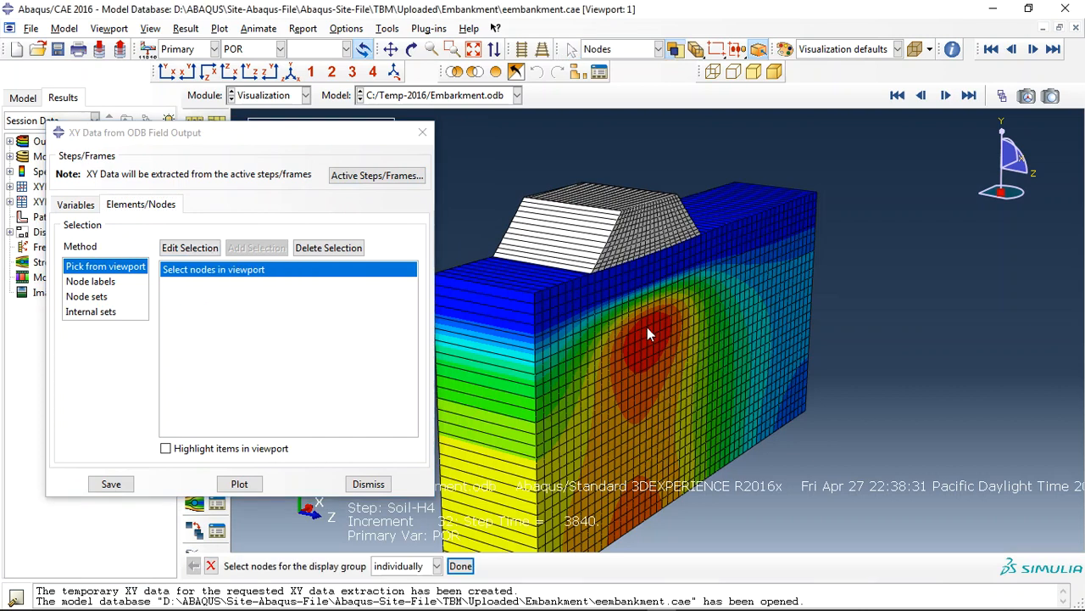
pyautogui.scroll(3, 641, 314)
pyautogui.click(630, 289)
pyautogui.click(460, 566)
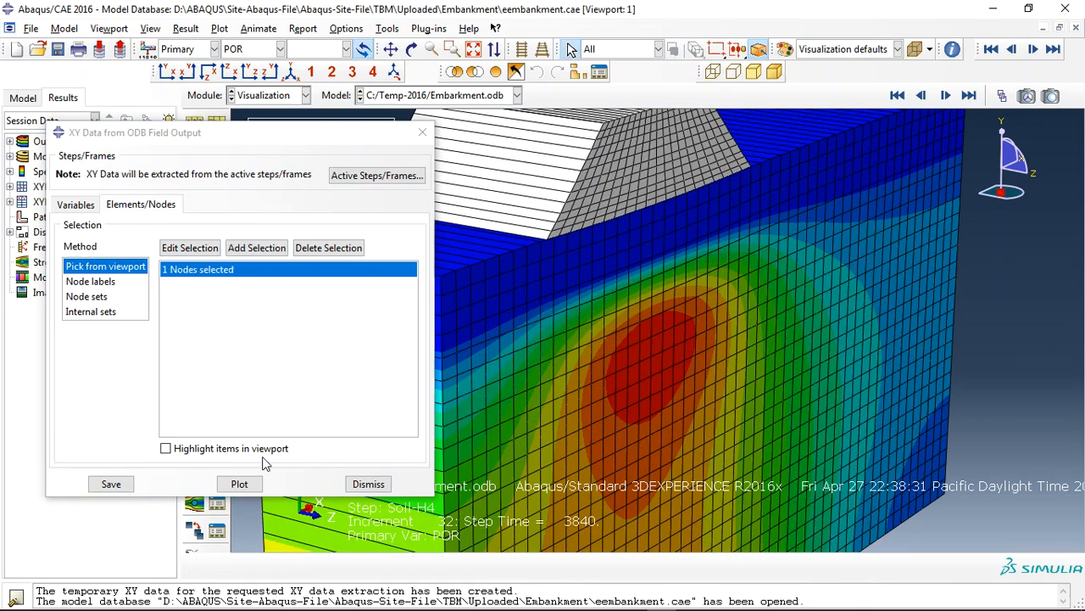
# - Plot the picked node's pore pressure against time, then return to the pore pressure contour plot
pyautogui.click(239, 484)
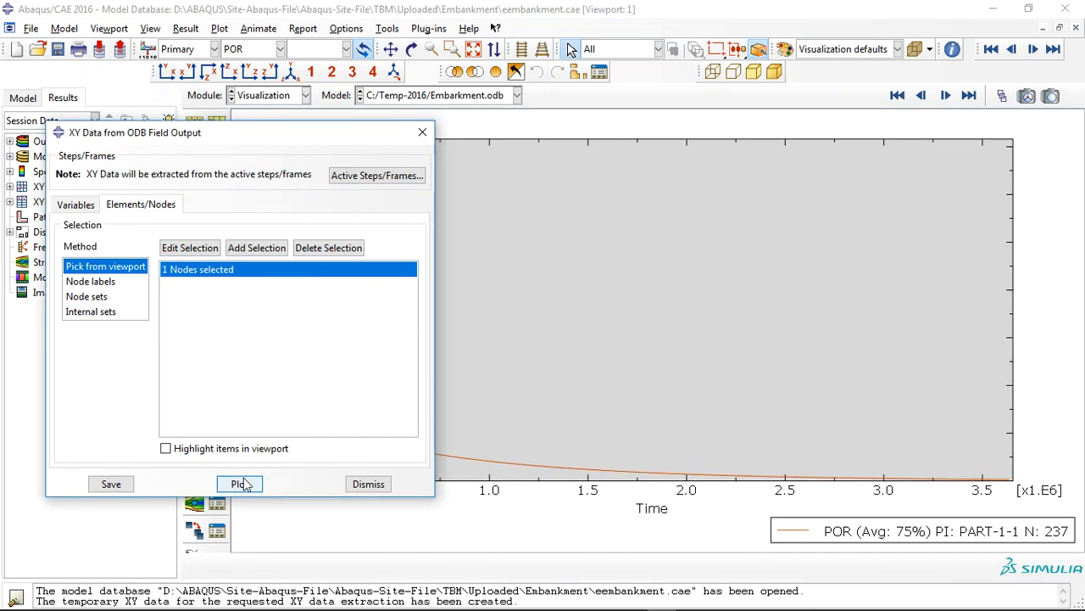
pyautogui.click(368, 484)
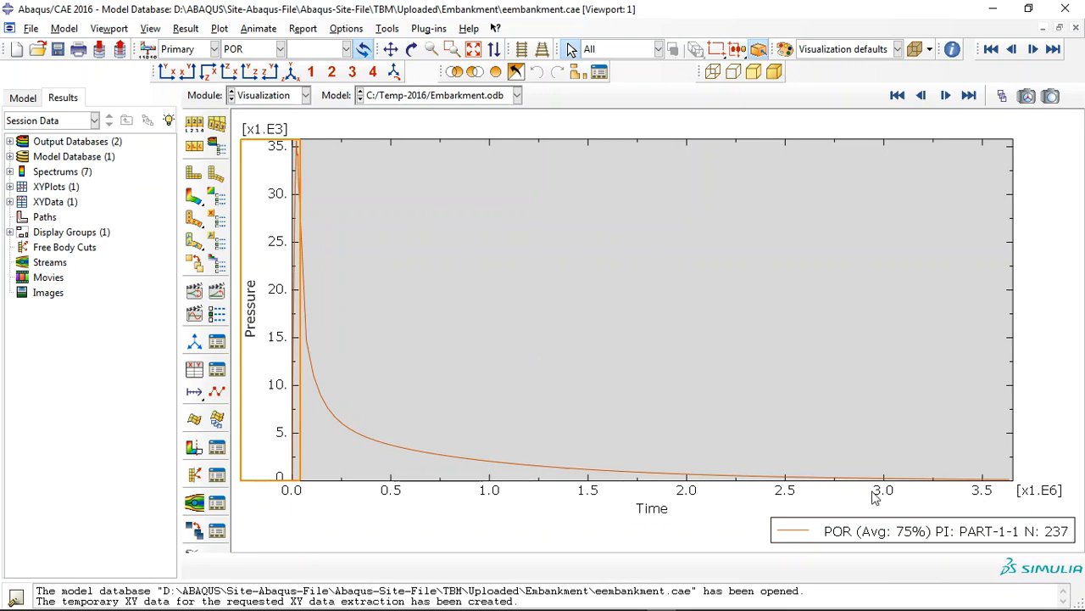
pyautogui.click(194, 197)
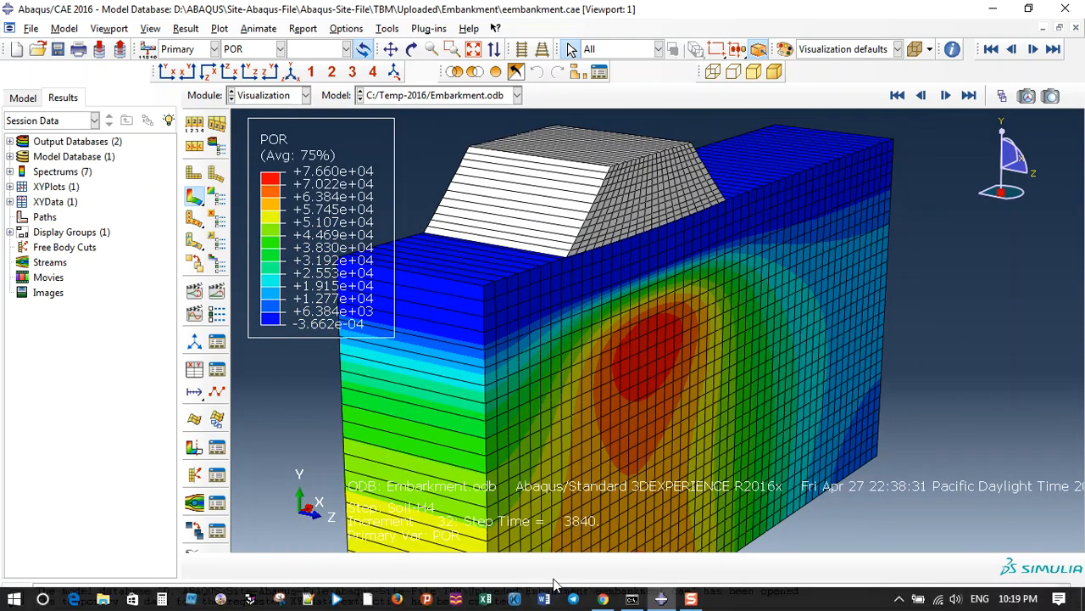
pyautogui.click(603, 599)
pyautogui.click(92, 18)
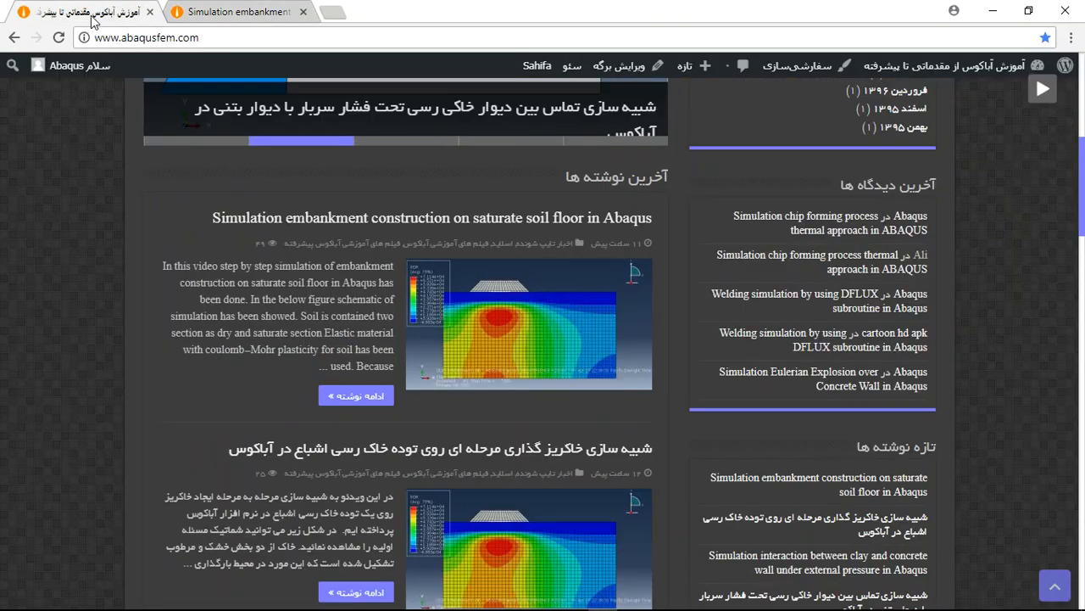
pyautogui.moveTo(220, 37); pyautogui.dragTo(92, 39)
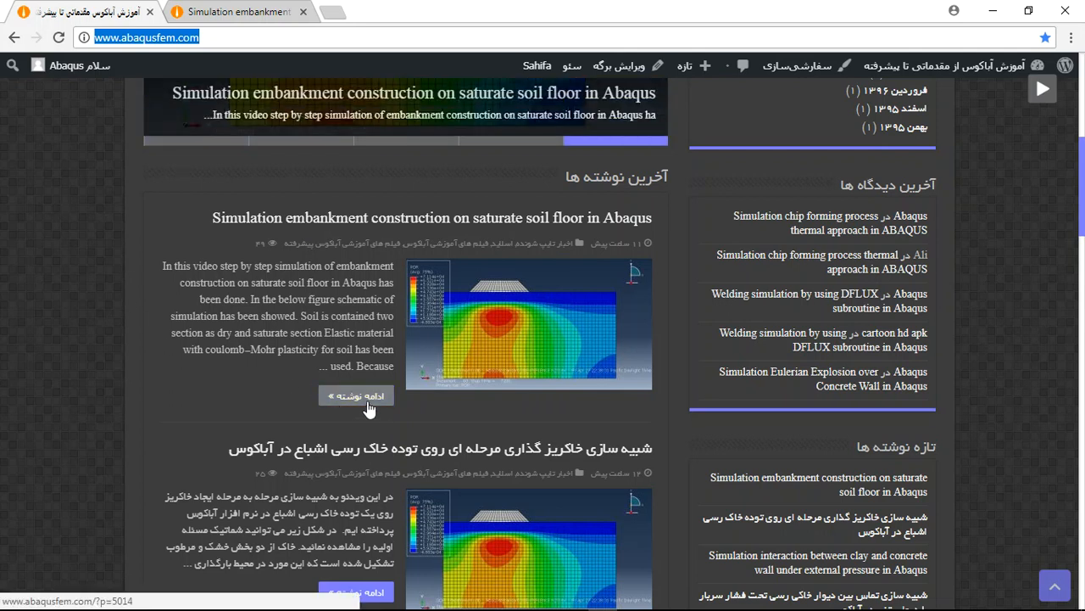
# - Show the already open article "Simulation embankment construction on saturate soil floor in Abaqus" and review its schematic, description, contour figures and time plots
pyautogui.rightClick(103, 274)
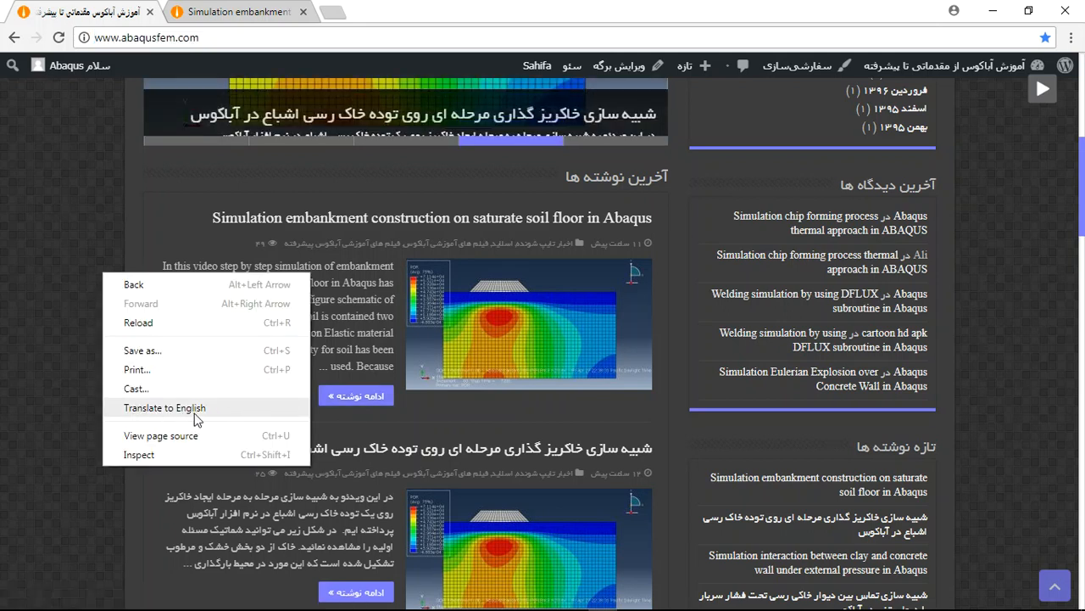
pyautogui.click(357, 399)
pyautogui.rightClick(381, 398)
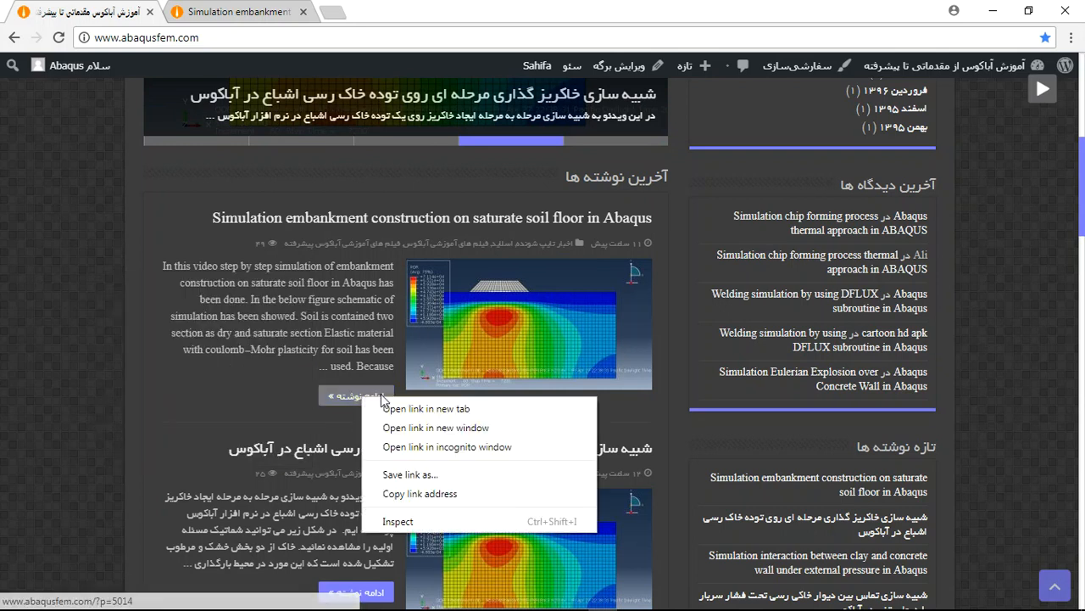
pyautogui.click(252, 19)
pyautogui.scroll(-2, 442, 330)
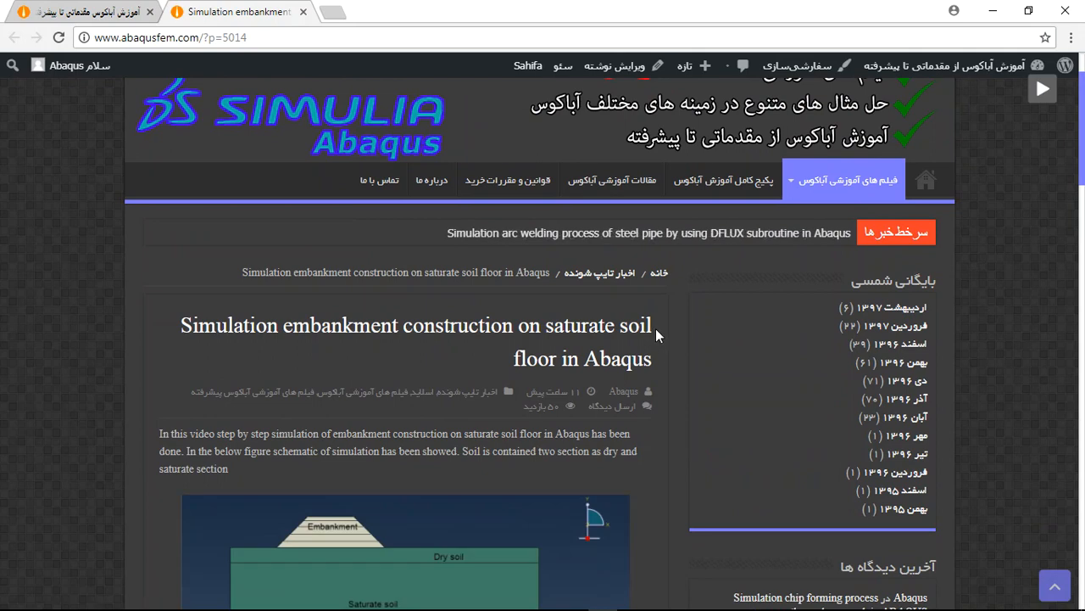
pyautogui.scroll(-1, 383, 381)
pyautogui.scroll(-2, 256, 337)
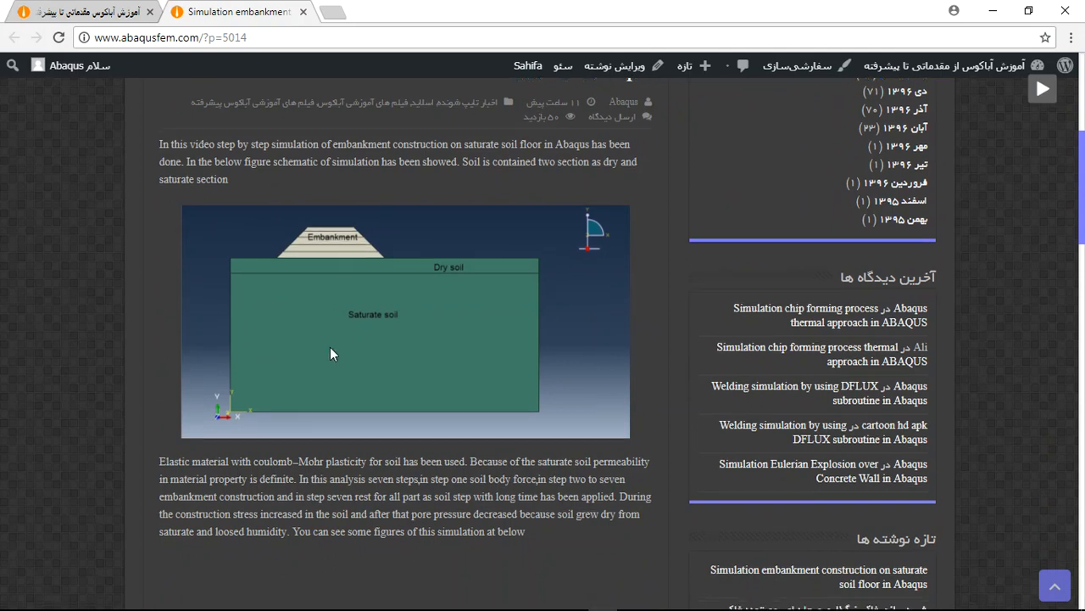
pyautogui.scroll(-2, 329, 347)
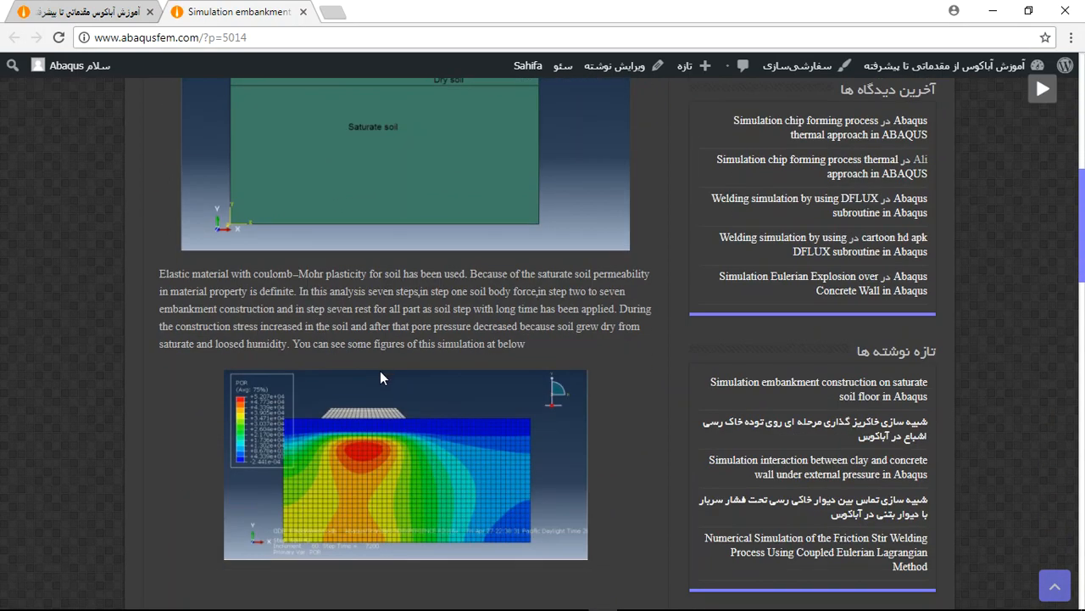
pyautogui.scroll(-5, 385, 367)
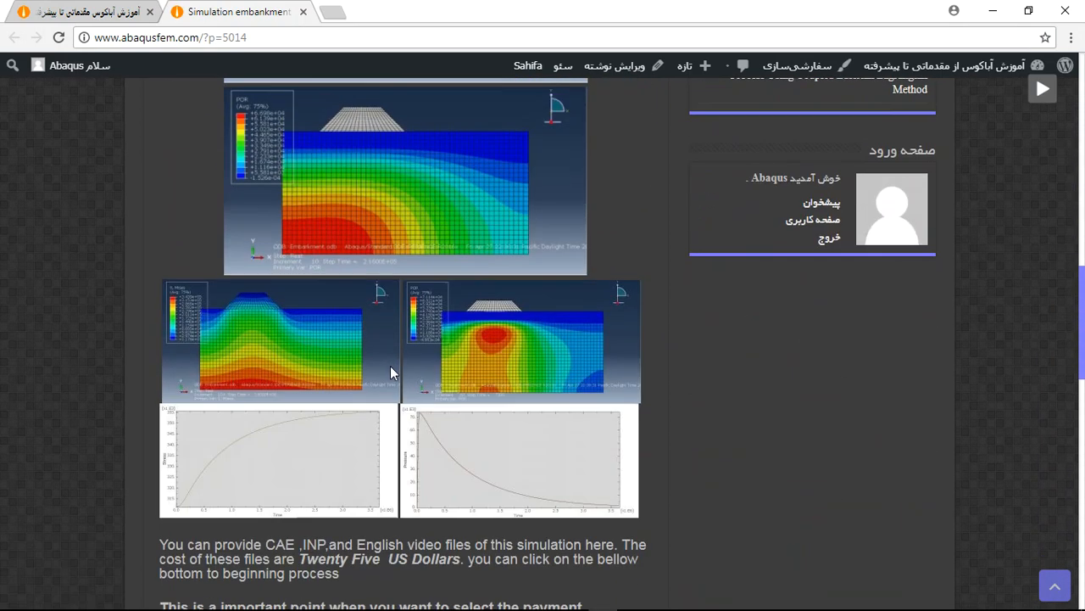
# - Highlight the article's purchase details: "CAE ,INP,and English video", "Twenty Five US Dollars", the payment port note, PayPal option and contact e-mail address
pyautogui.scroll(-3, 390, 366)
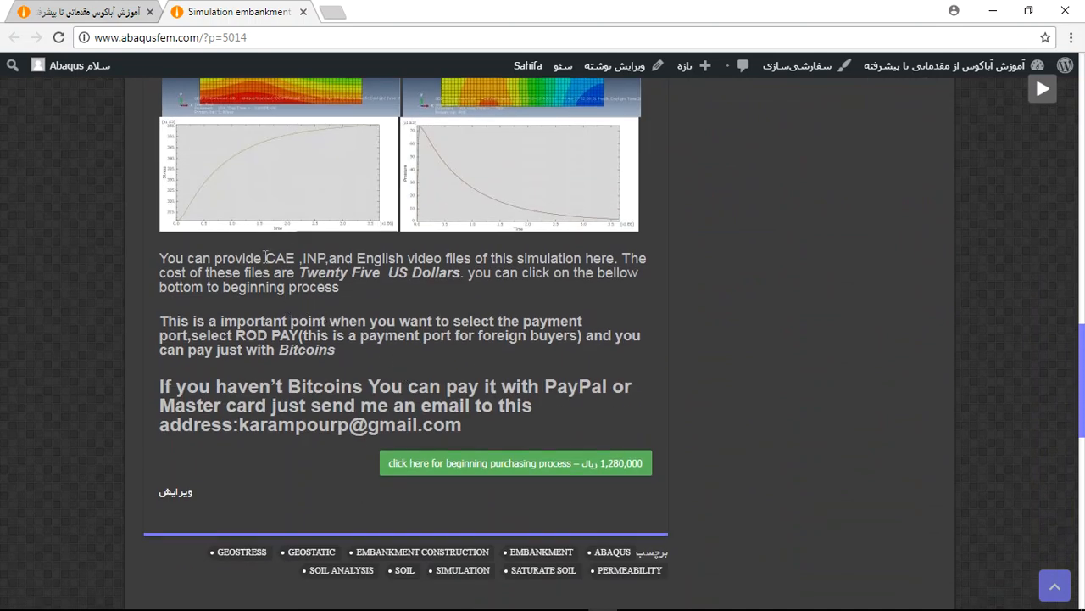
pyautogui.moveTo(266, 257); pyautogui.dragTo(440, 255)
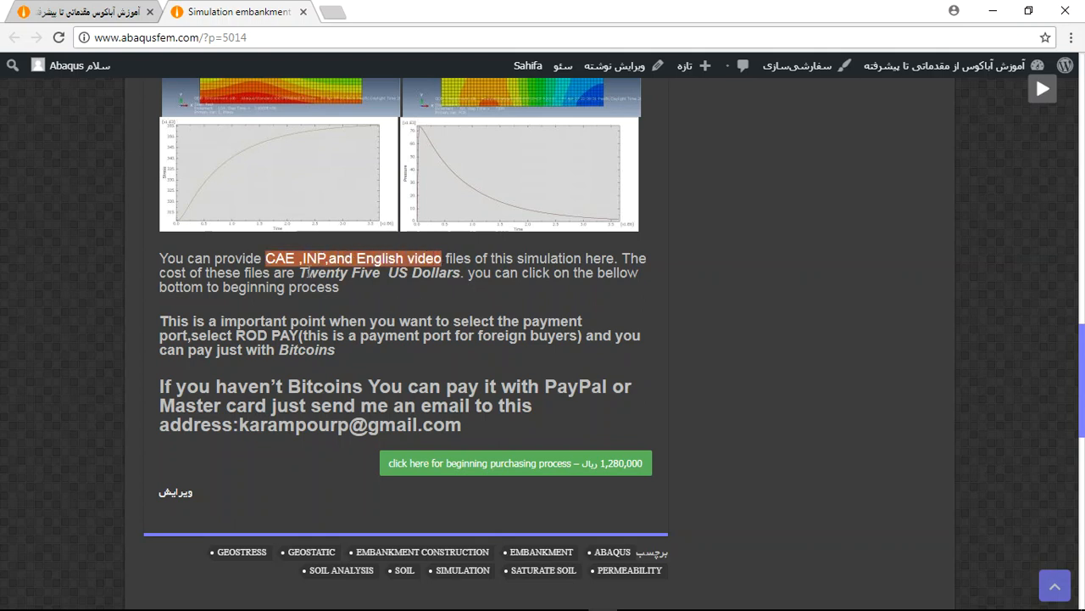
pyautogui.moveTo(299, 271); pyautogui.dragTo(463, 272)
pyautogui.moveTo(334, 335); pyautogui.dragTo(329, 335)
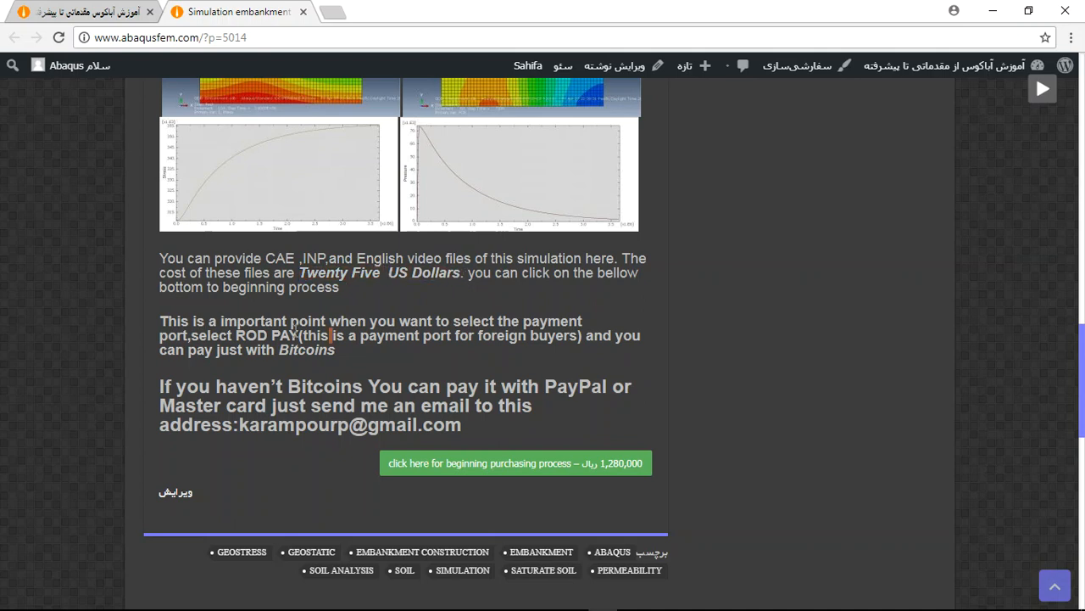
pyautogui.moveTo(331, 351)
pyautogui.mouseDown()
pyautogui.moveTo(281, 350)
pyautogui.moveTo(278, 337)
pyautogui.moveTo(299, 344)
pyautogui.moveTo(282, 350)
pyautogui.moveTo(335, 361)
pyautogui.mouseUp()
pyautogui.moveTo(544, 387); pyautogui.dragTo(608, 388)
pyautogui.moveTo(466, 428); pyautogui.dragTo(241, 426)
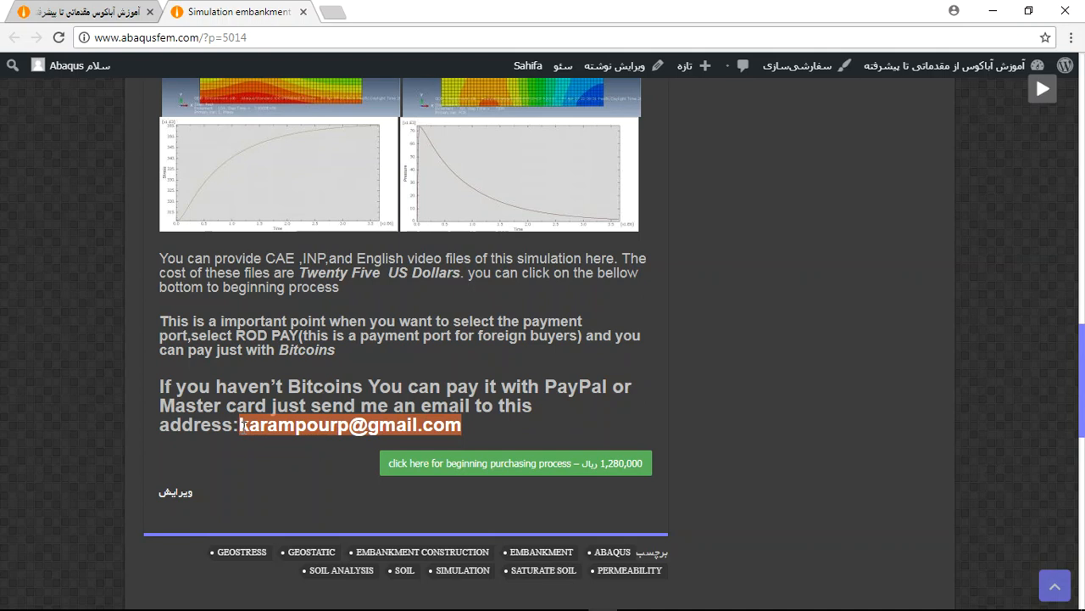